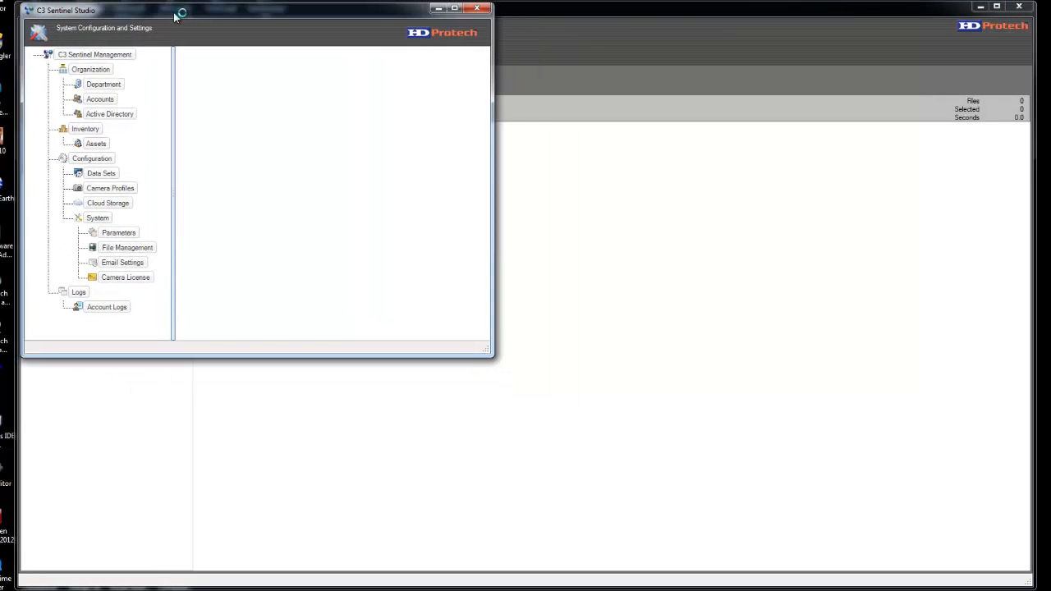
- Enlarge the settings window to nearly full screen and narrow the navigation tree pane
drag(488, 350, 1042, 588)
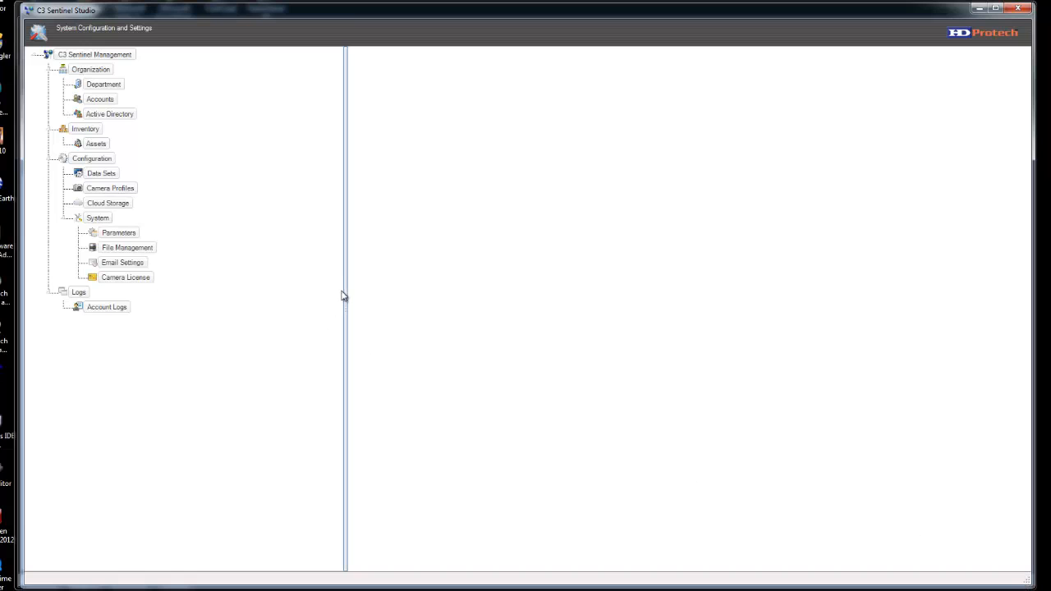
drag(350, 295, 179, 314)
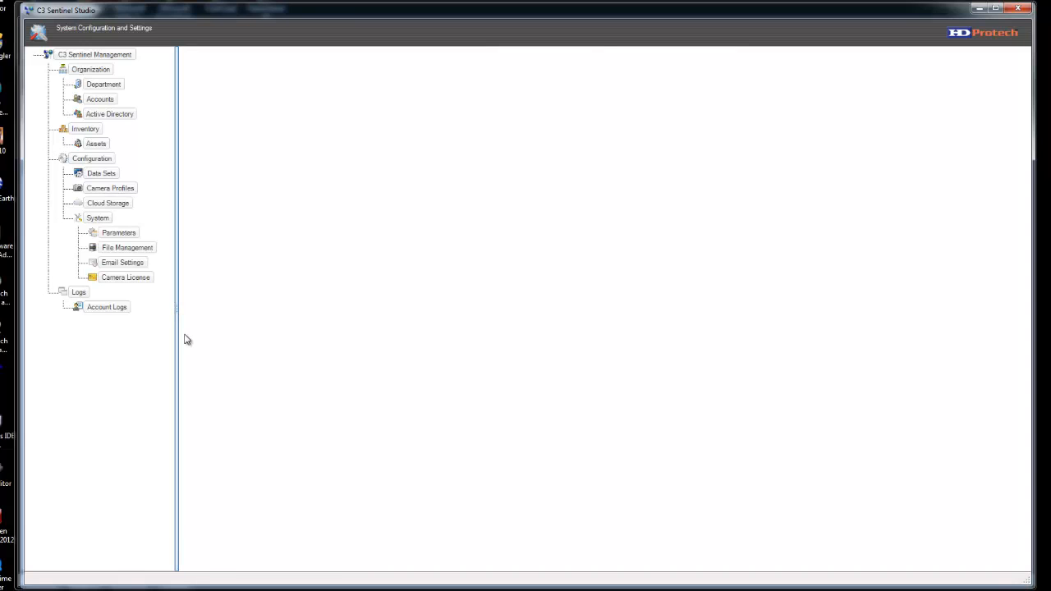
- Browse the Organization, Inventory, Configuration, System and Logs sections, then show Active Directory settings
click(83, 71)
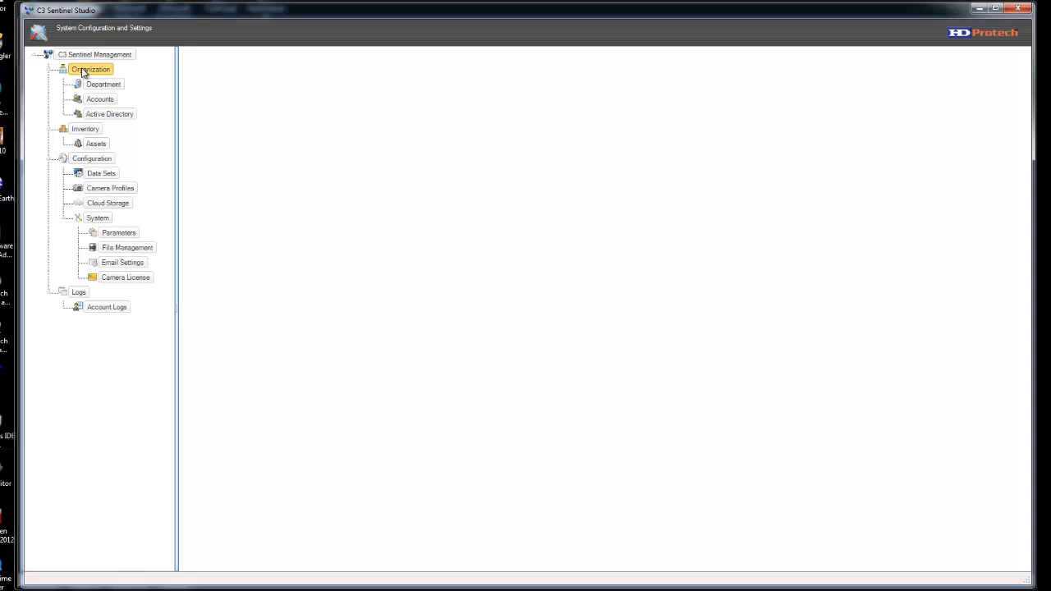
click(85, 129)
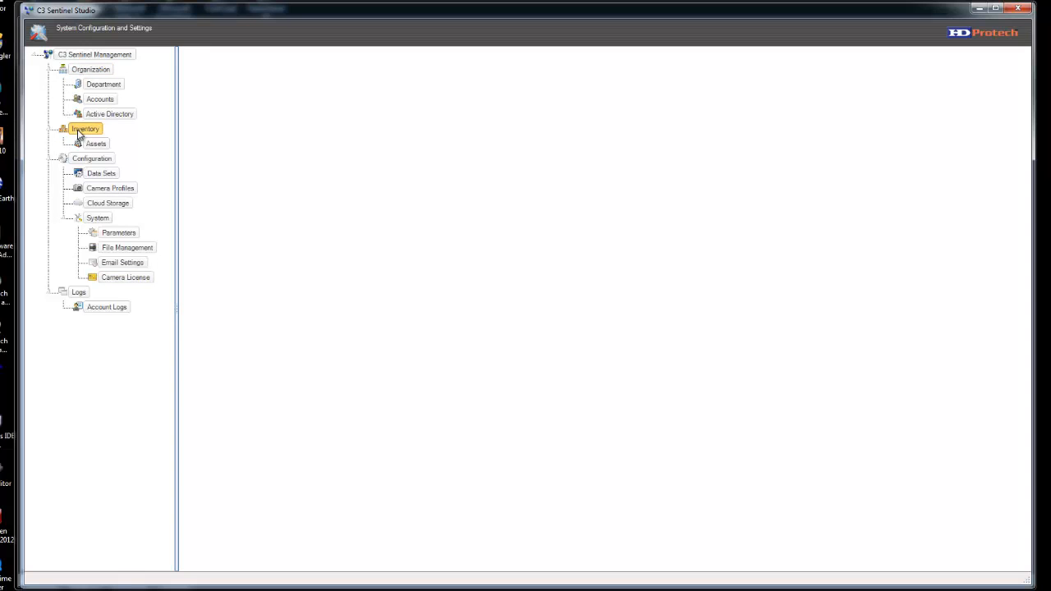
click(91, 158)
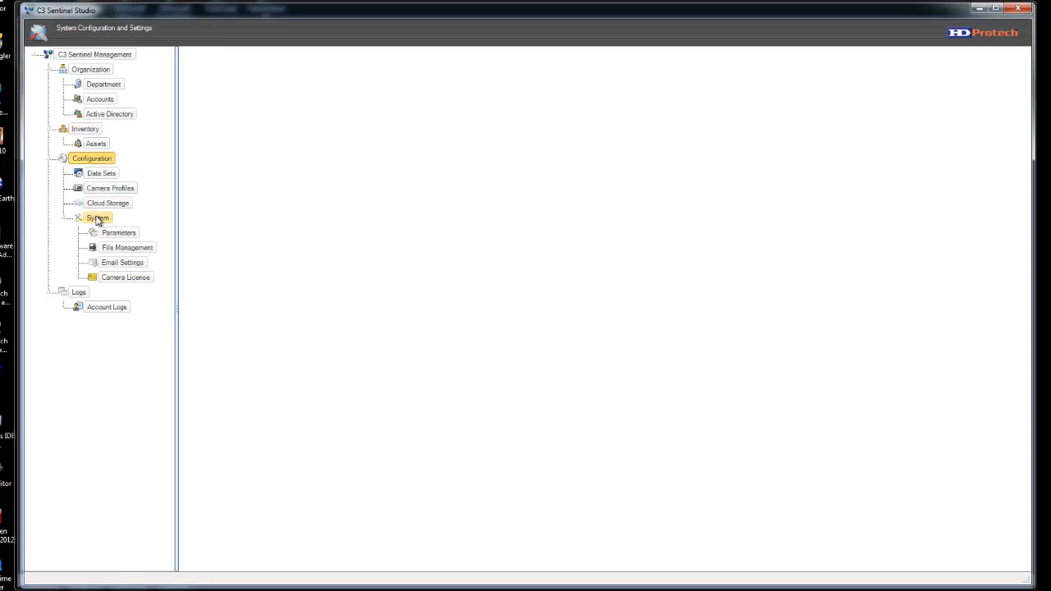
click(96, 218)
click(79, 293)
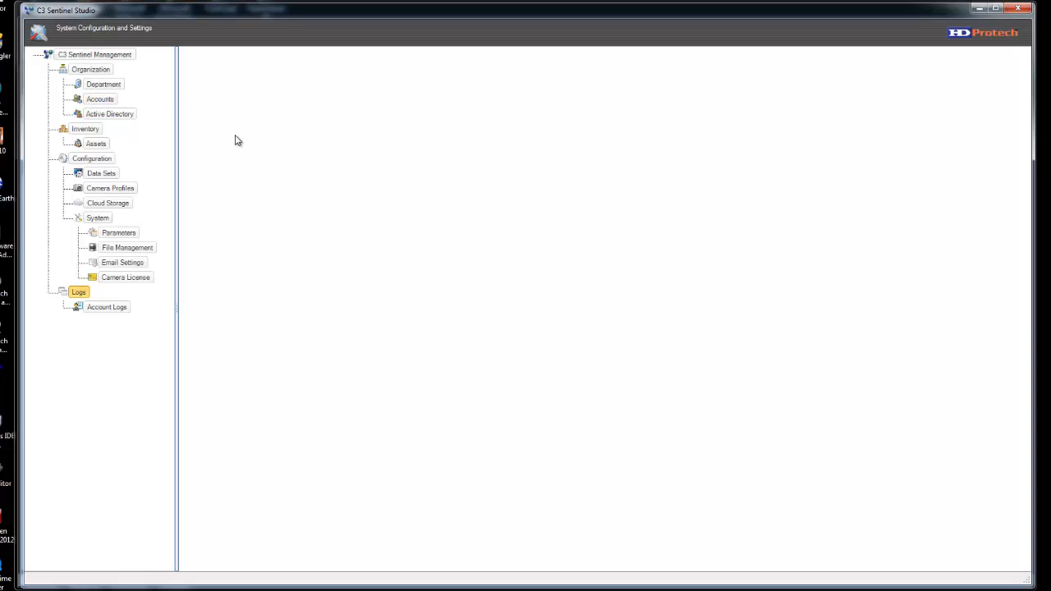
click(112, 114)
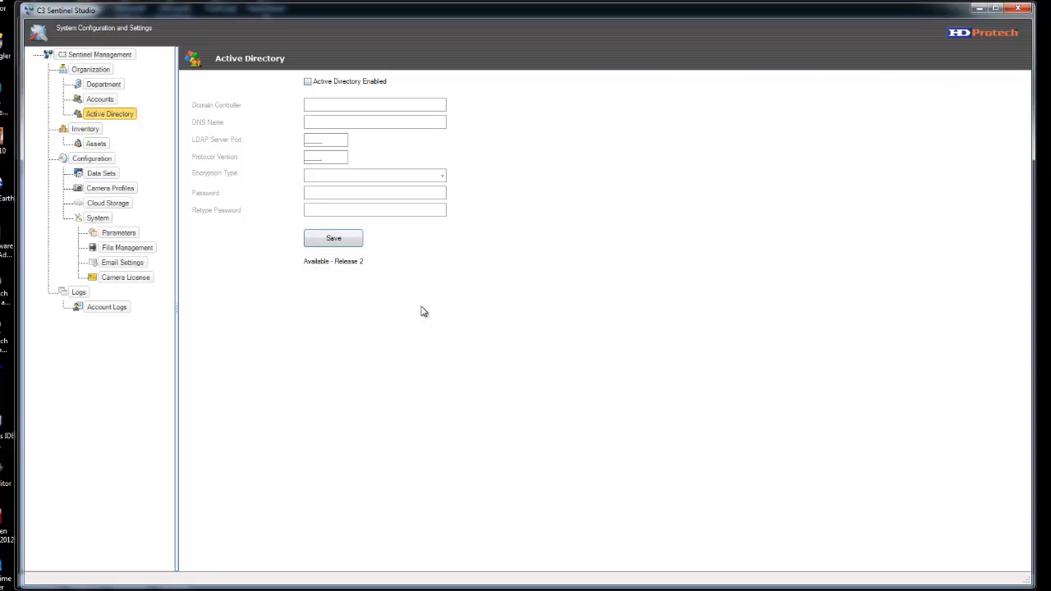
- Show Accounts under Organization, listing the Non Printer Group and four user accounts
click(102, 100)
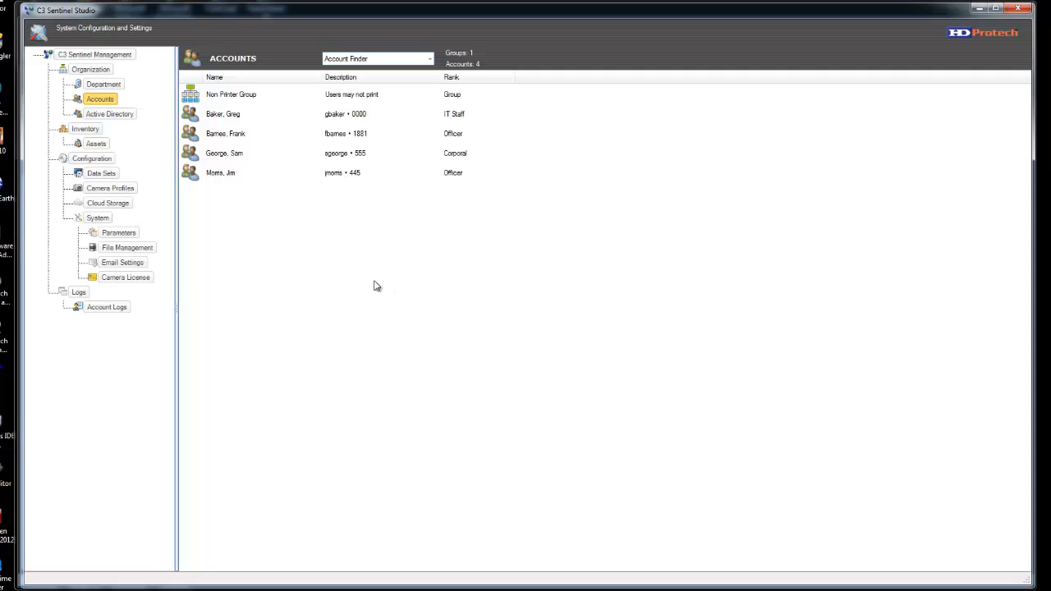
- Review the Non Printer Group and four existing accounts, then choose Add Account from the list menu
click(230, 97)
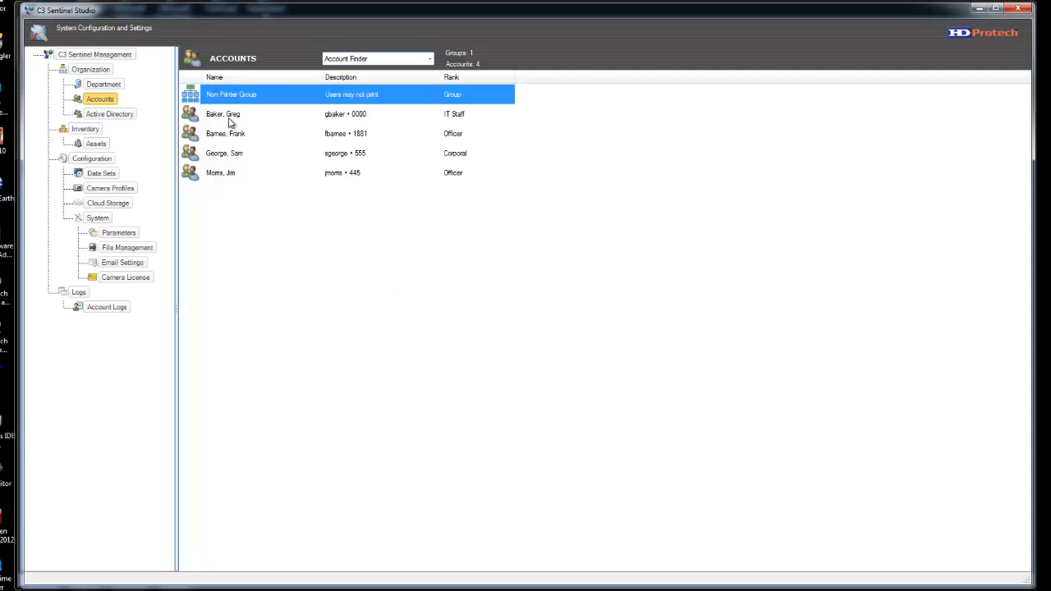
click(231, 119)
click(227, 137)
click(230, 158)
click(230, 172)
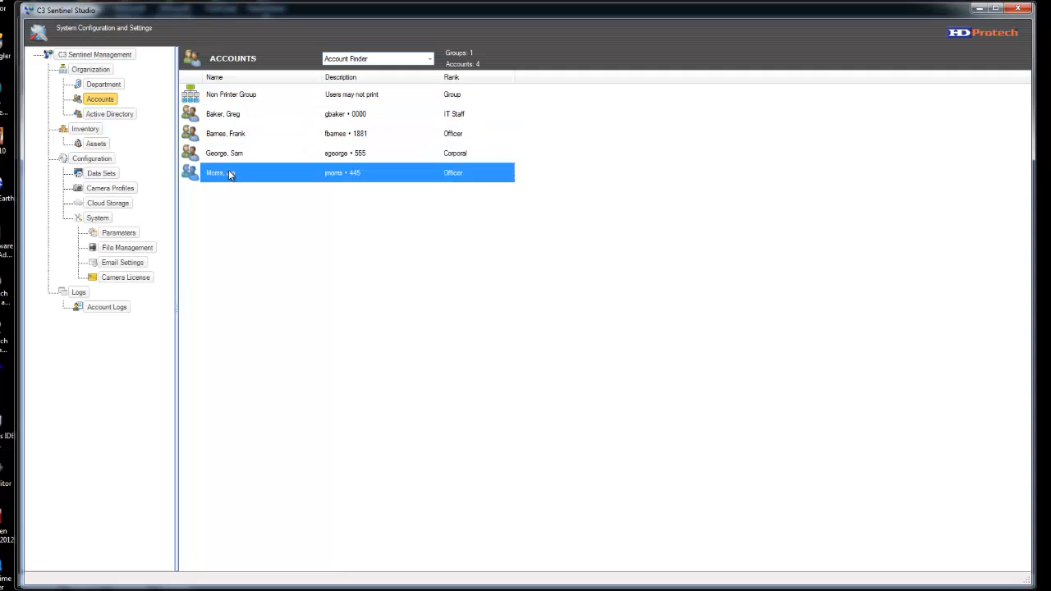
click(334, 265)
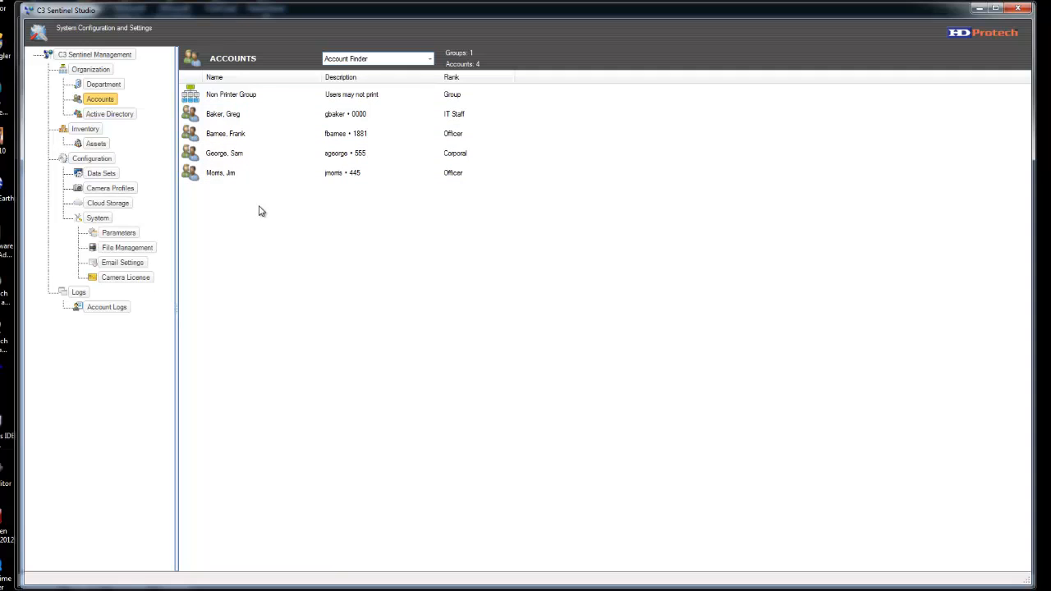
right_click(401, 236)
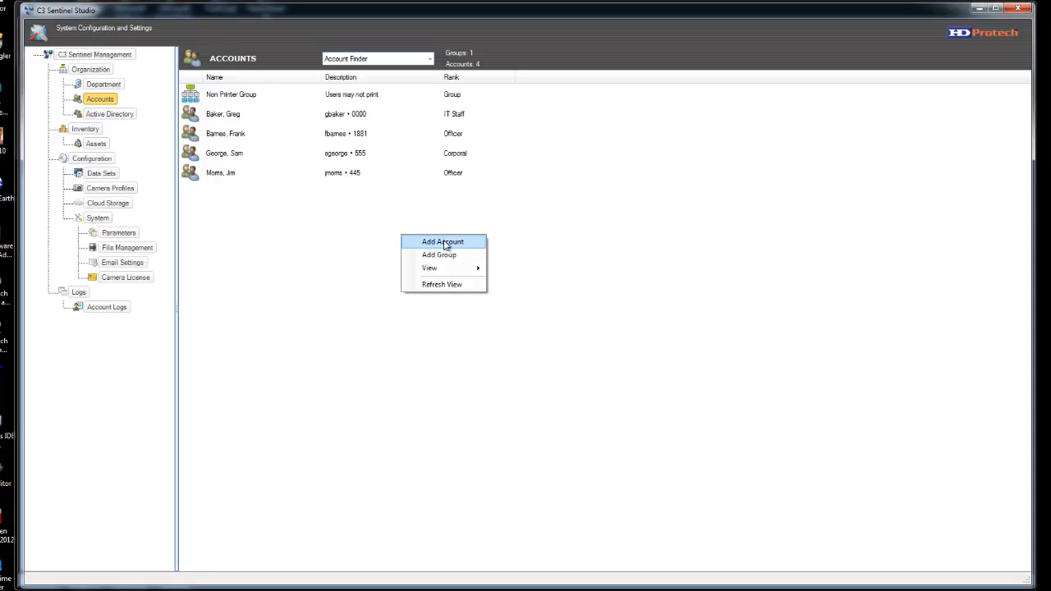
click(444, 243)
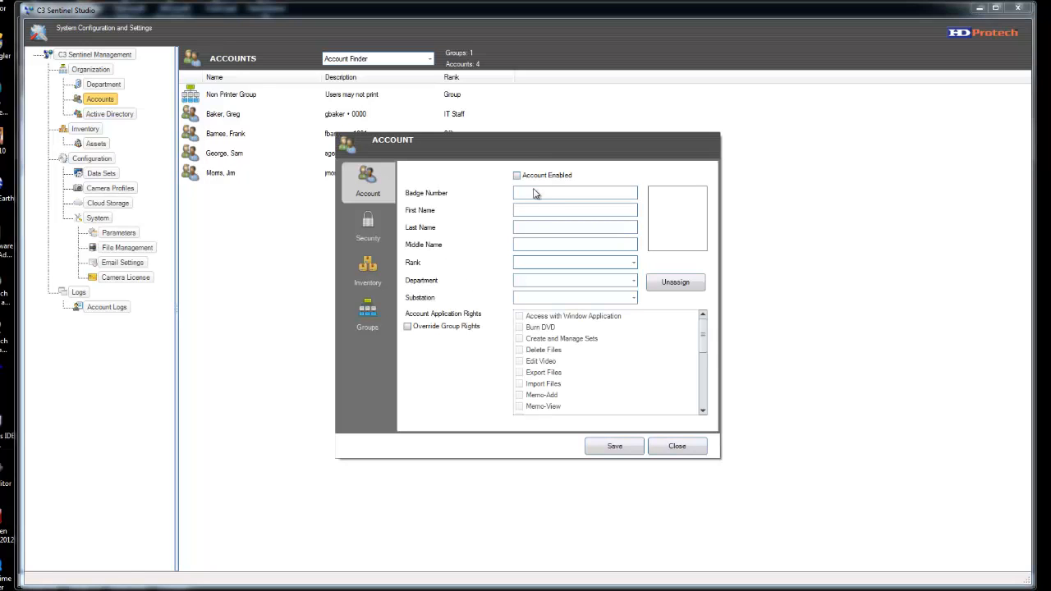
- Enable the new account and enter its badge number, first name and last name
click(529, 178)
click(551, 195)
key(Tab)
- Set rank Officer, department Police Department and substation East Station
click(632, 265)
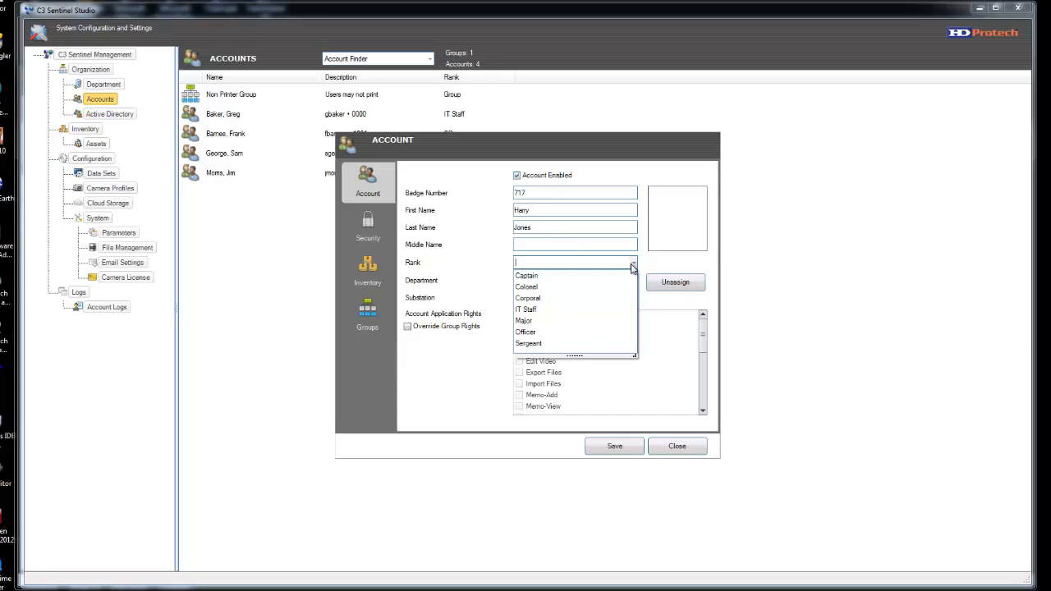
click(542, 332)
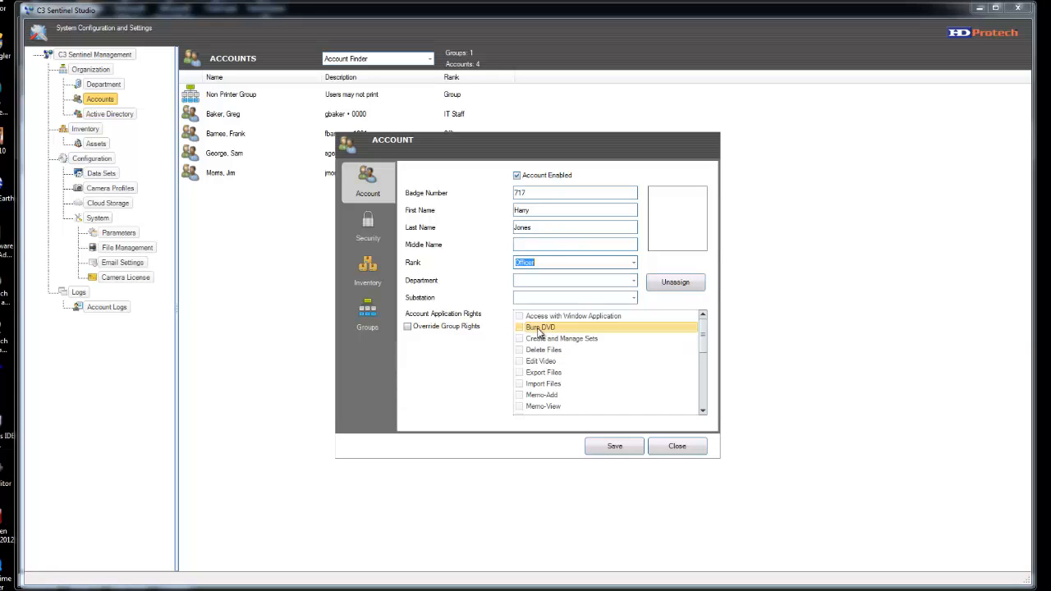
click(633, 283)
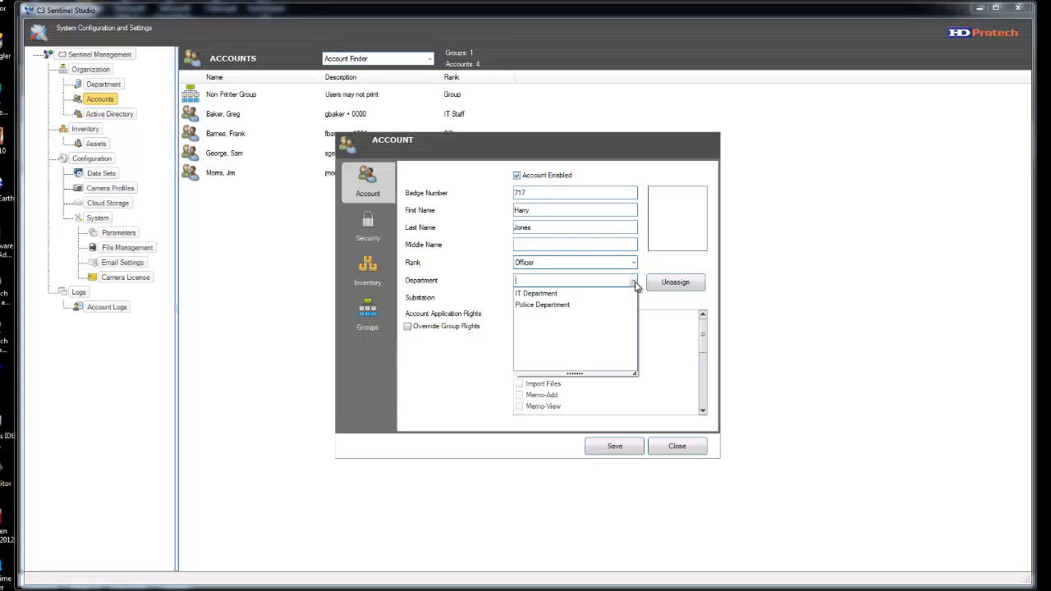
click(555, 306)
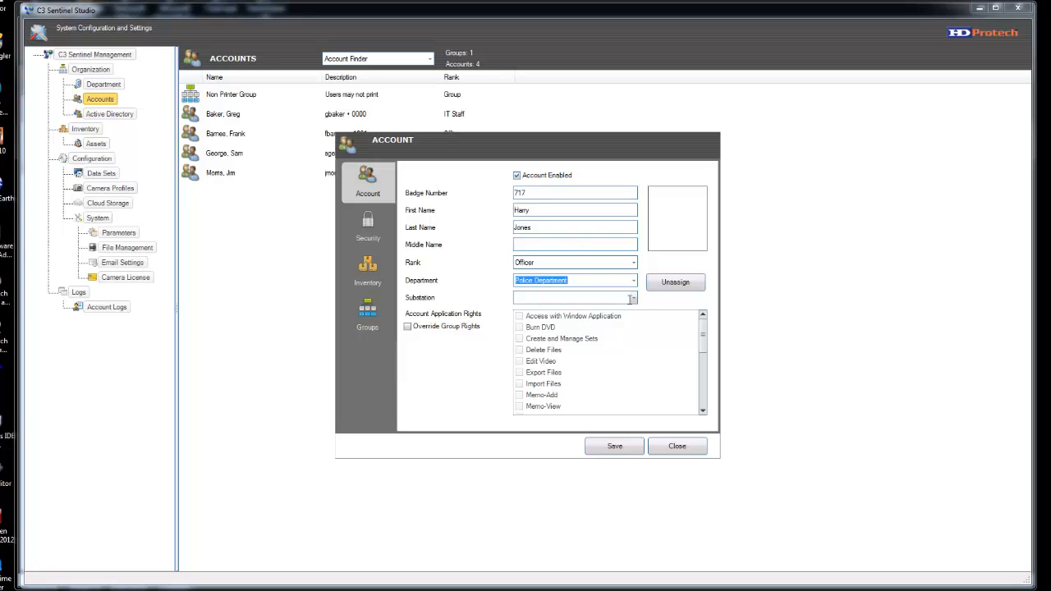
click(633, 299)
click(582, 311)
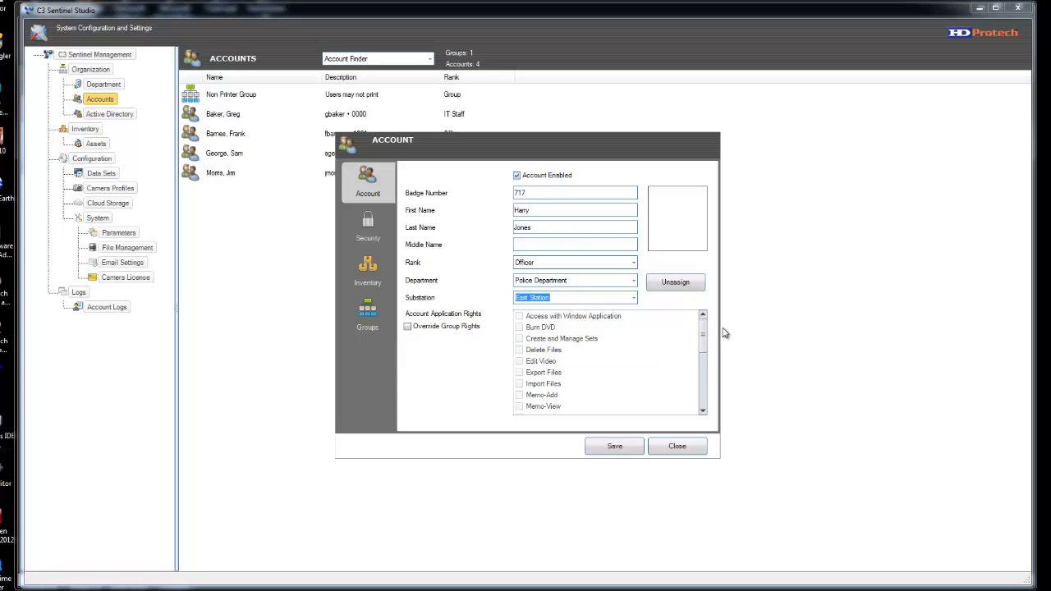
mouse_move(703, 334)
mouse_down()
mouse_move(703, 397)
mouse_move(702, 326)
mouse_up()
click(673, 330)
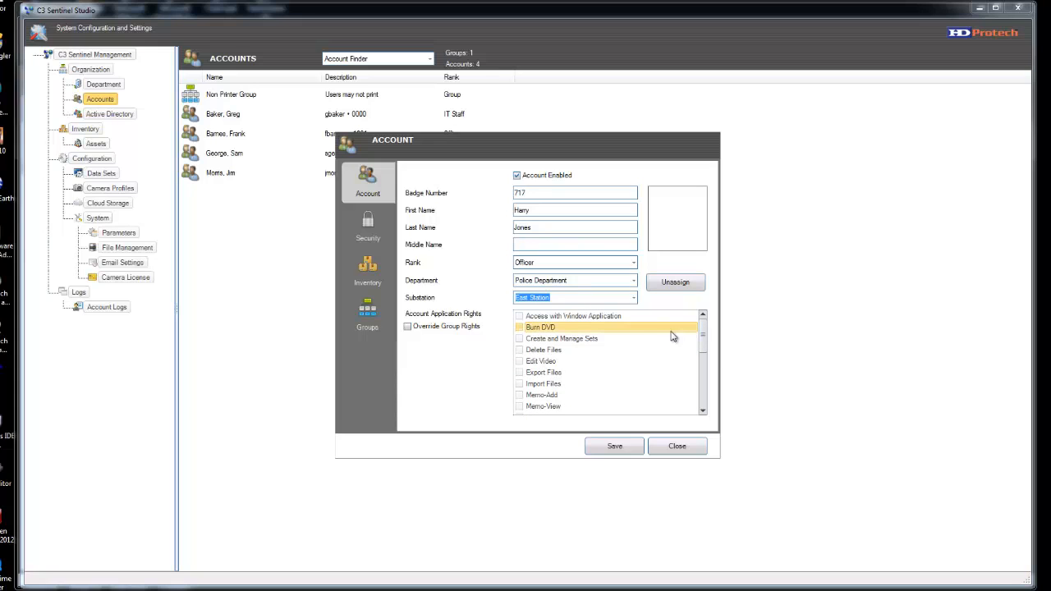
- Try Select All and Clear All on the rights, then apply the Standard Officer Profile
right_click(662, 335)
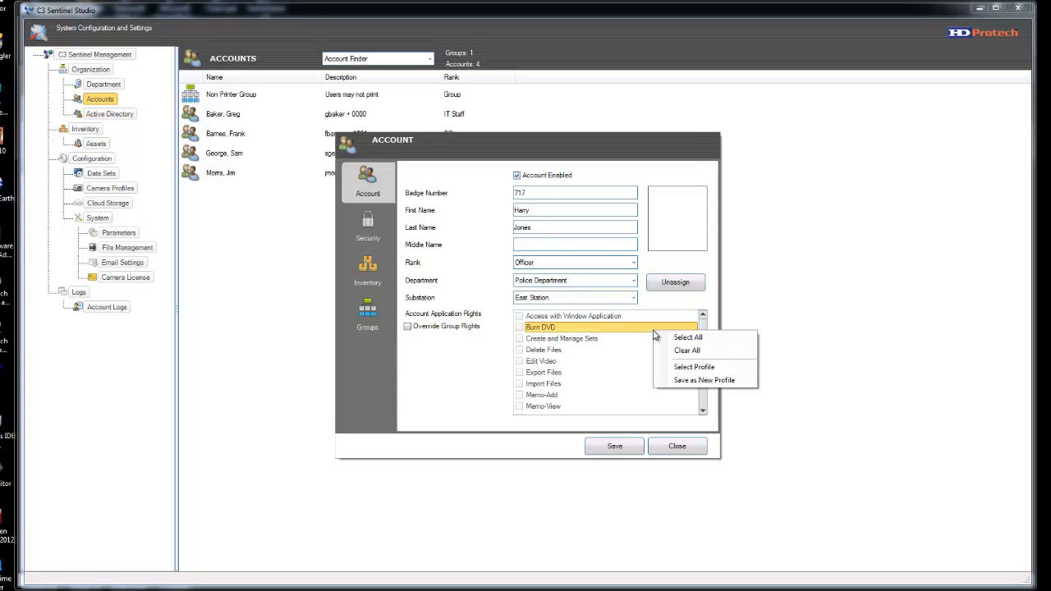
click(698, 344)
right_click(666, 339)
click(695, 358)
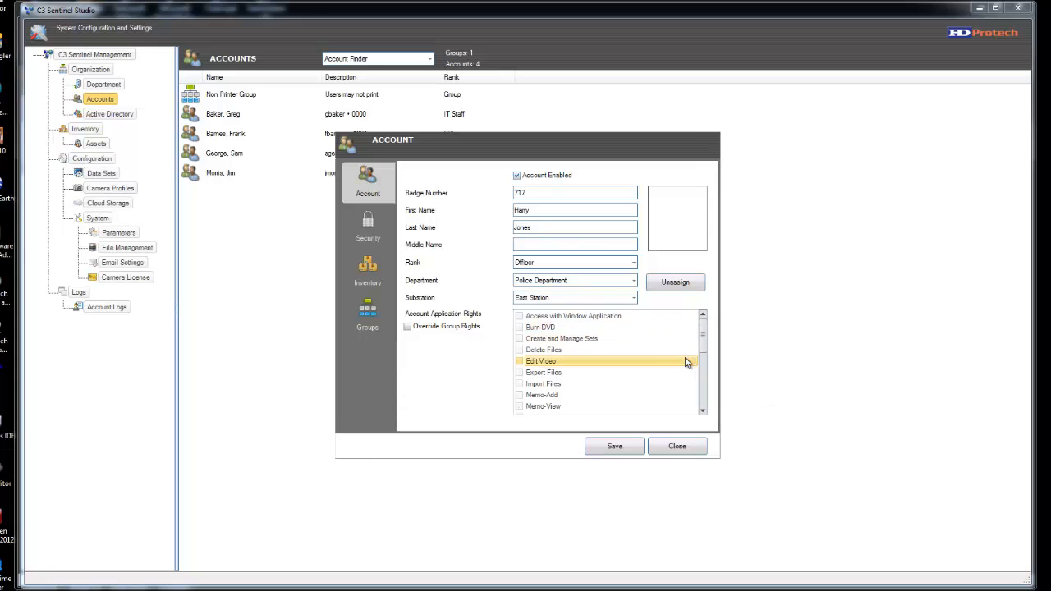
right_click(609, 339)
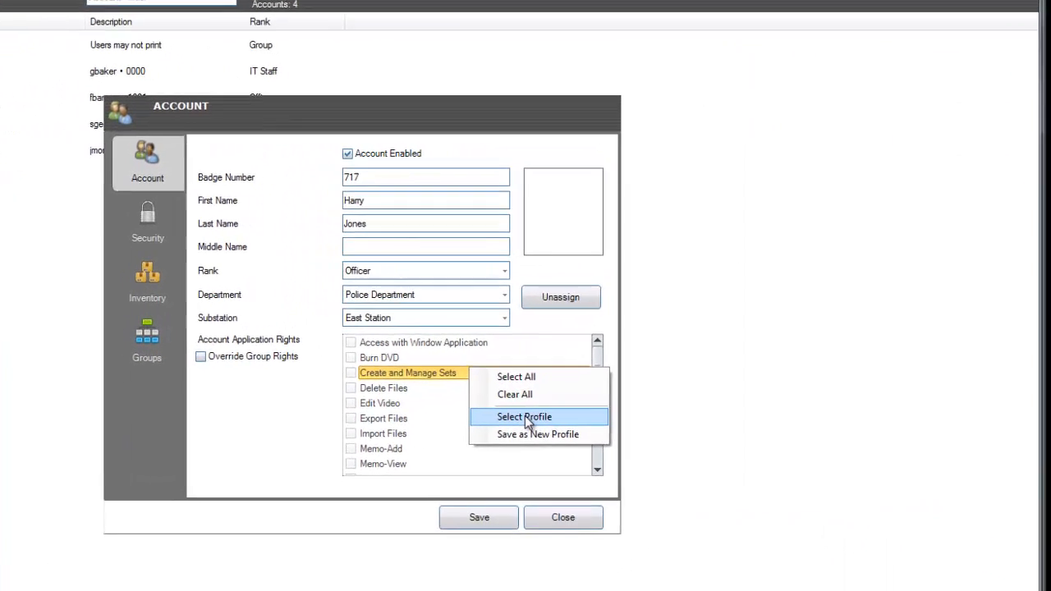
click(524, 416)
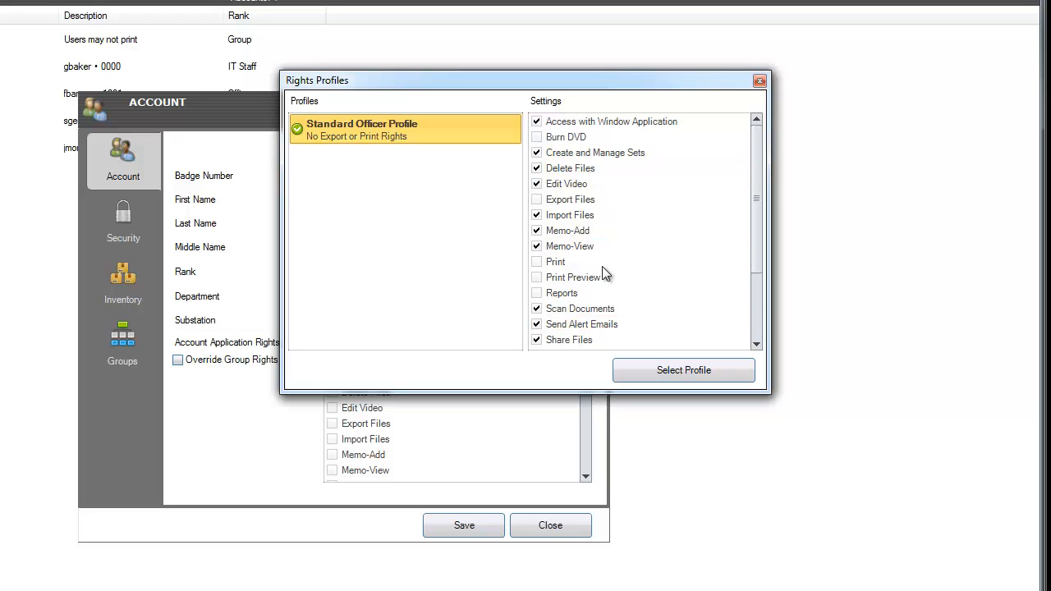
click(684, 370)
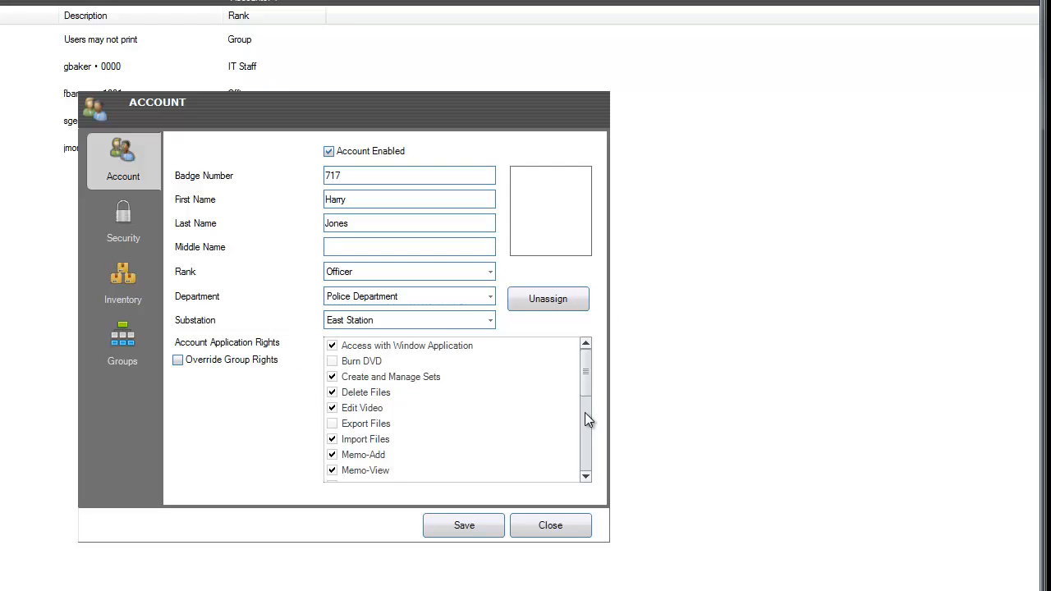
- Reopen the rights profiles and check every setting in the profile
right_click(489, 379)
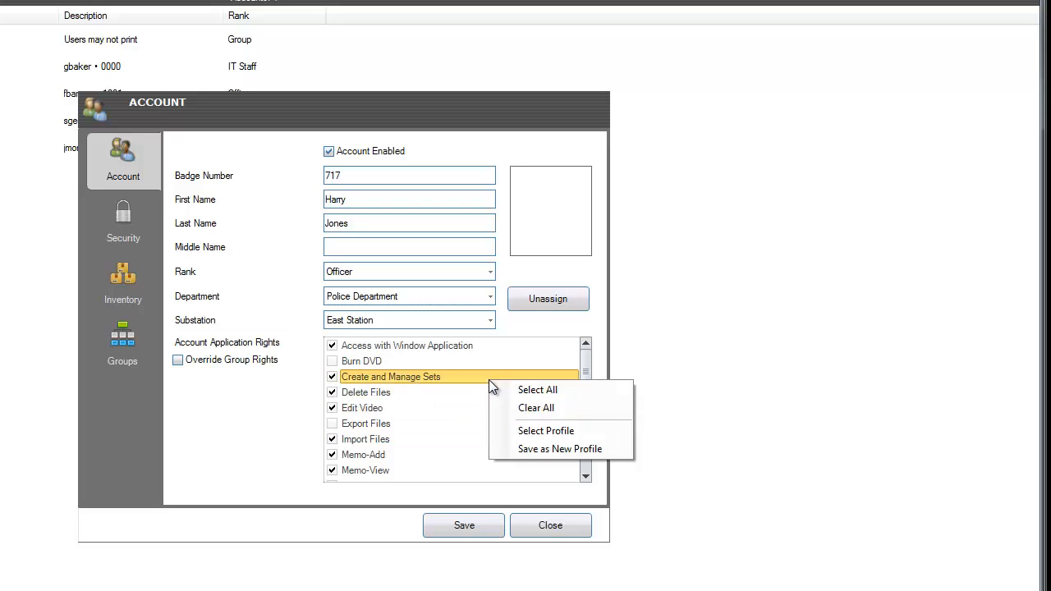
click(558, 428)
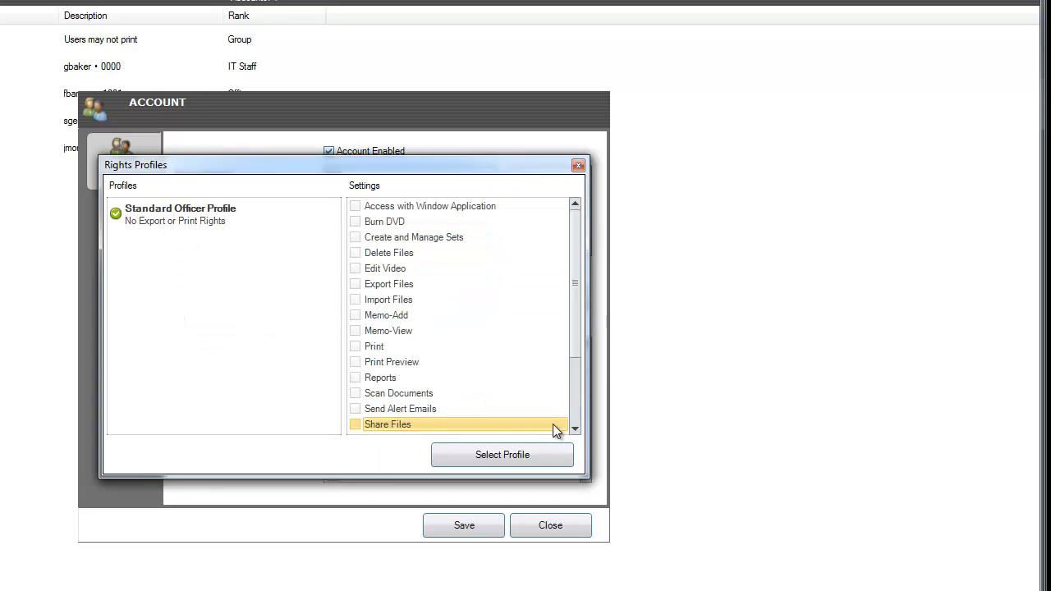
right_click(411, 252)
click(450, 257)
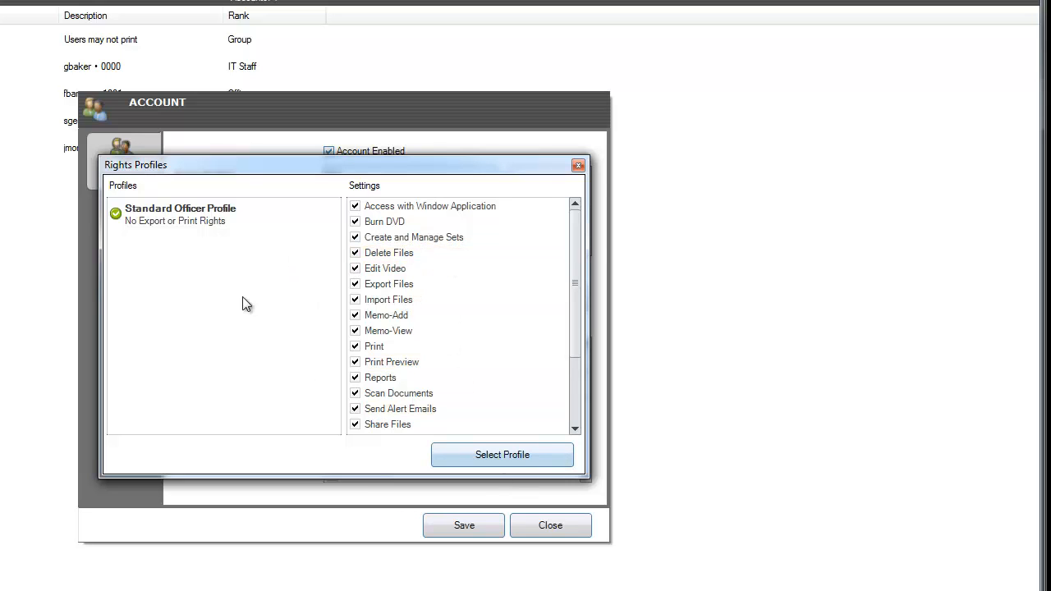
- Save all rights as new profile 'All Settings' described 'Administrator', then select Standard Officer Profile
right_click(389, 279)
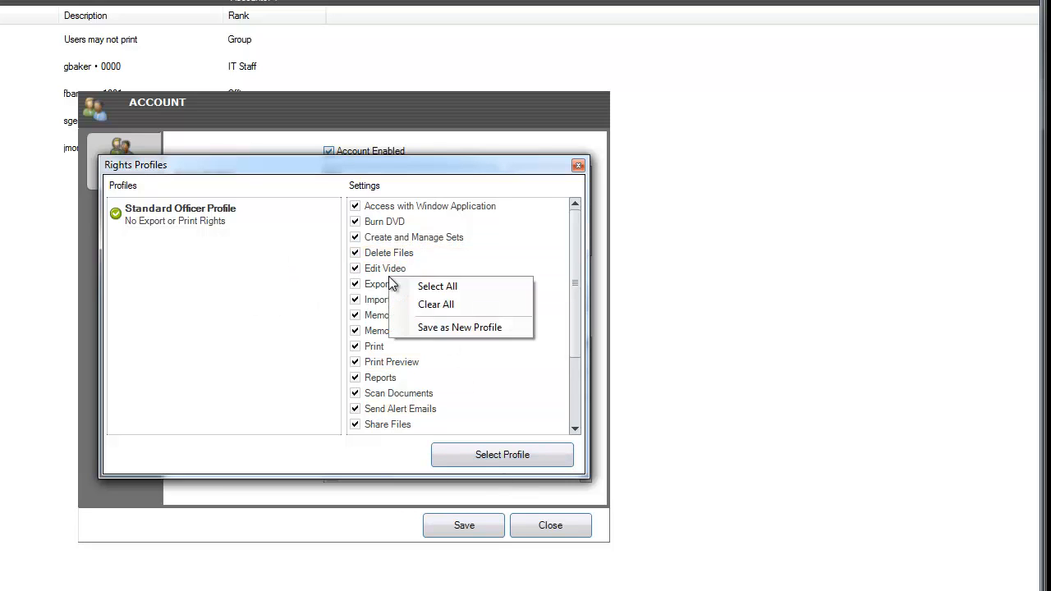
click(450, 329)
text(A)
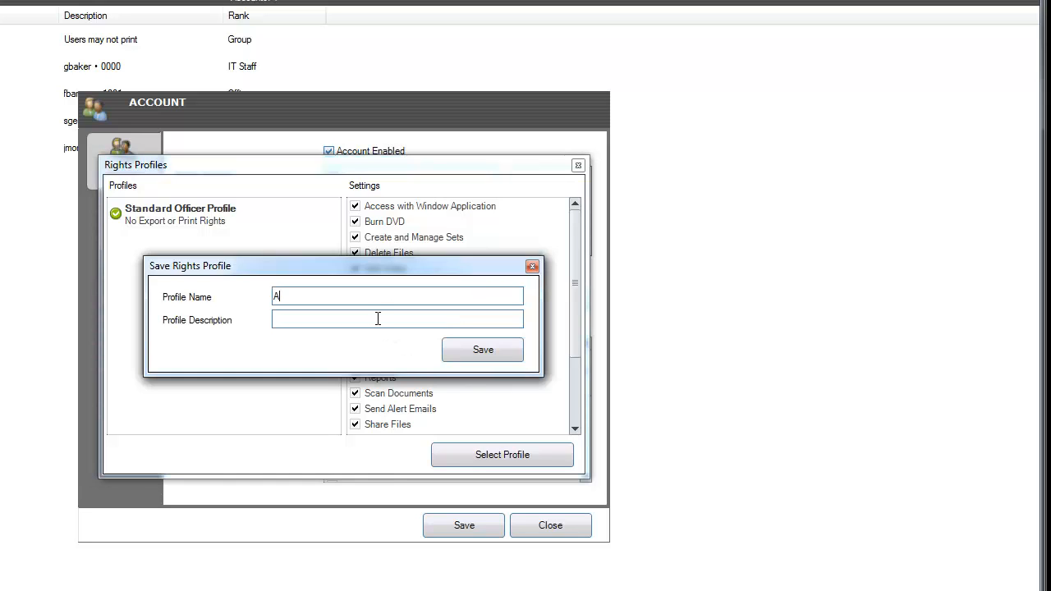
text(ll Settings)
text(Admini)
text(s)
text(trator)
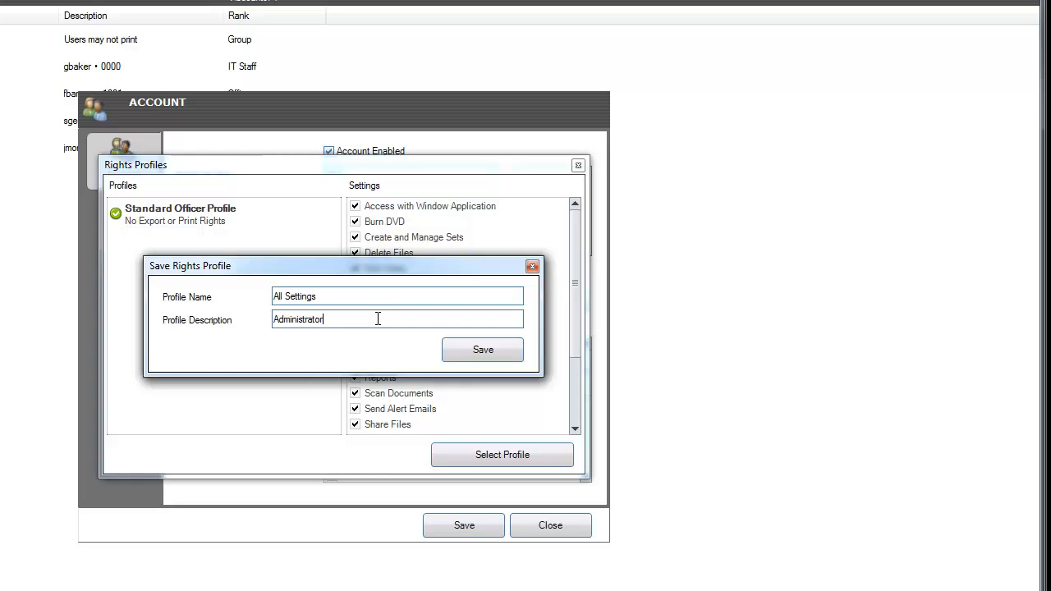
click(483, 351)
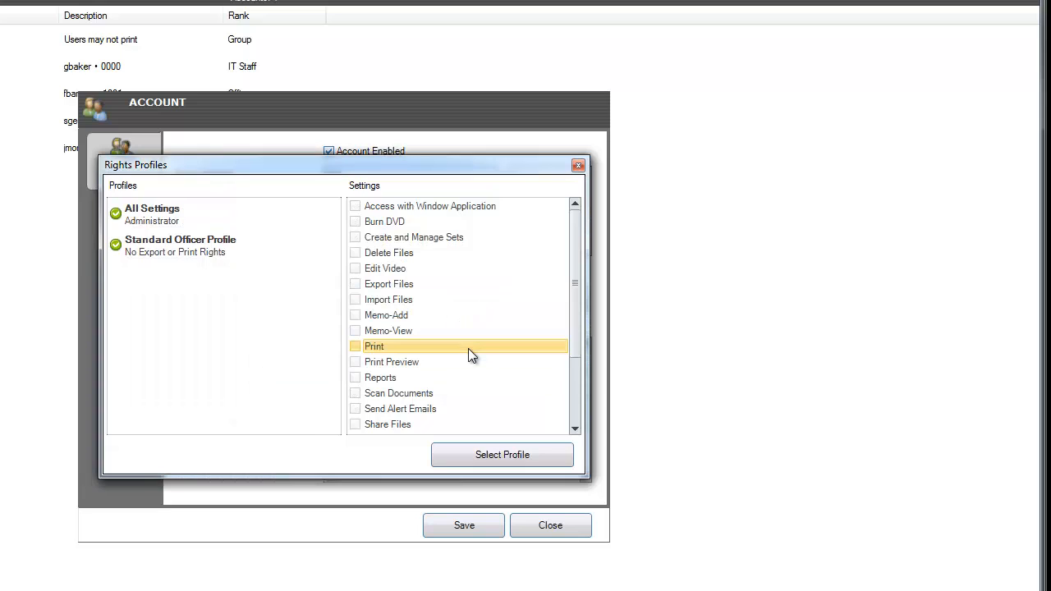
click(156, 213)
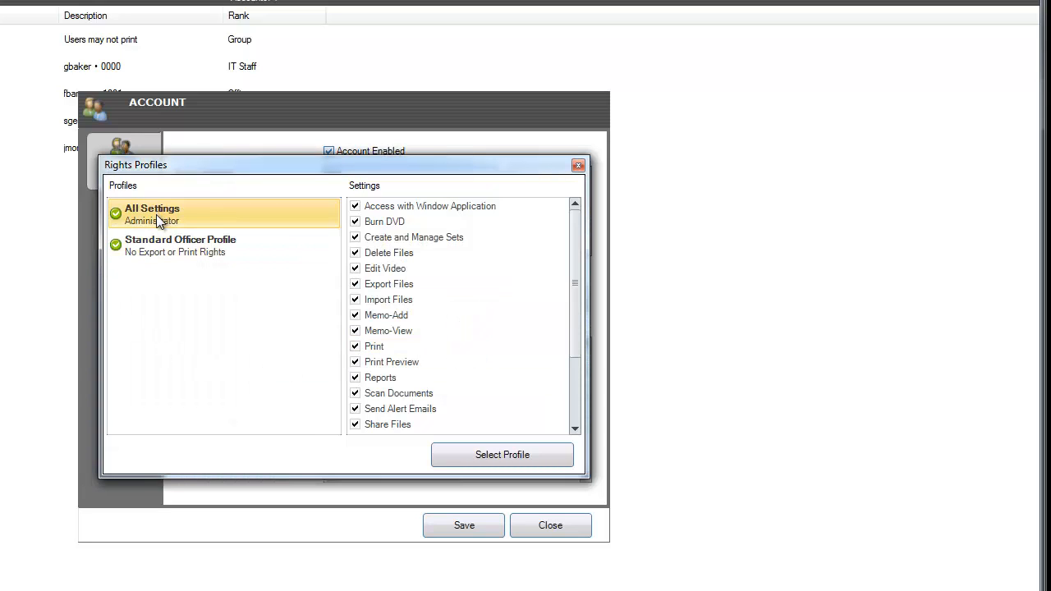
click(158, 247)
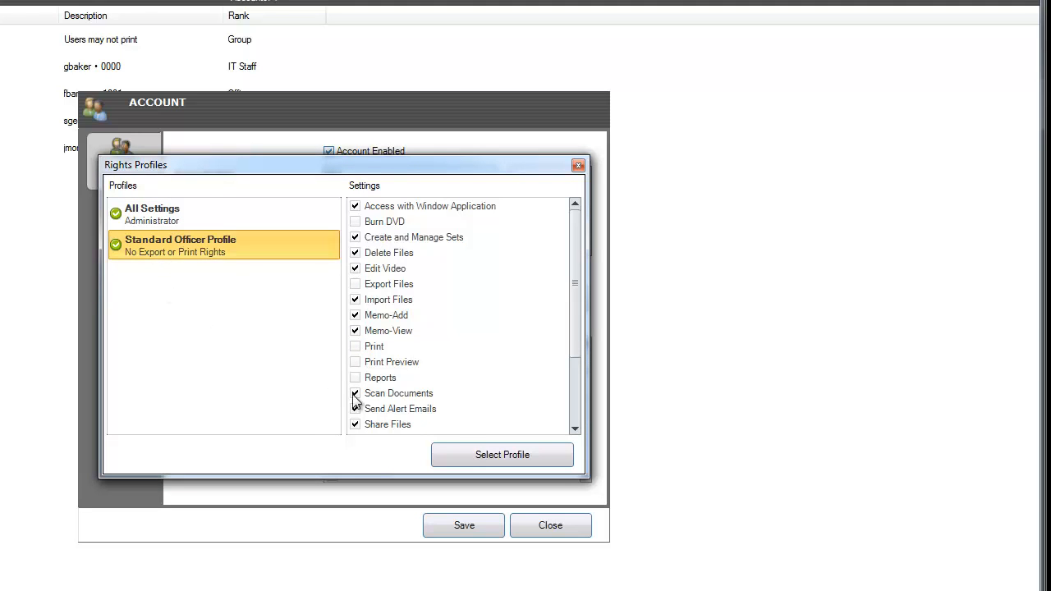
- Close the Rights Profiles dialog and uncheck Override Group Rights for the account
click(579, 166)
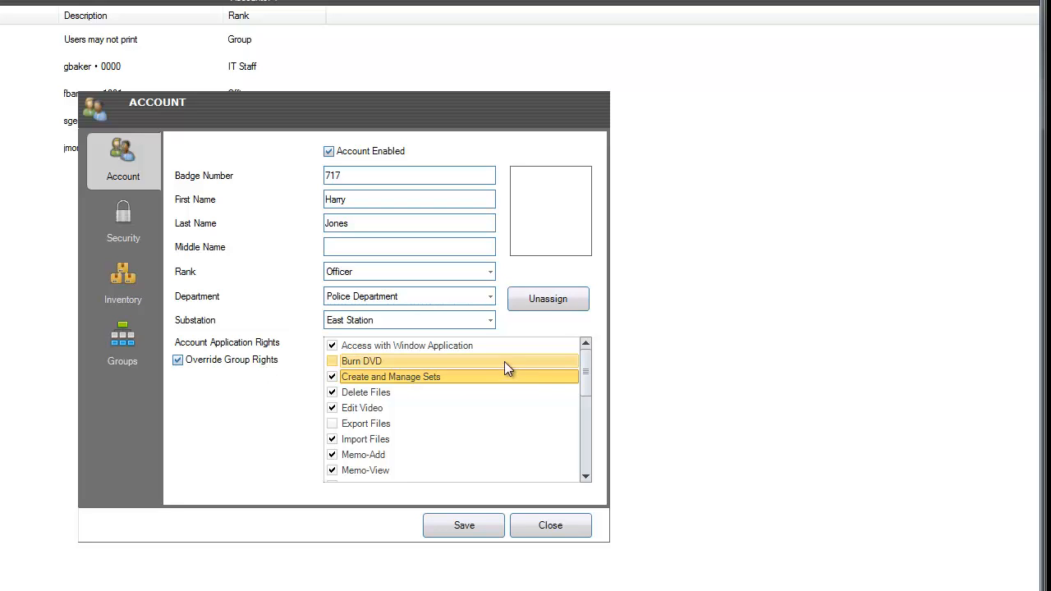
drag(588, 394, 574, 345)
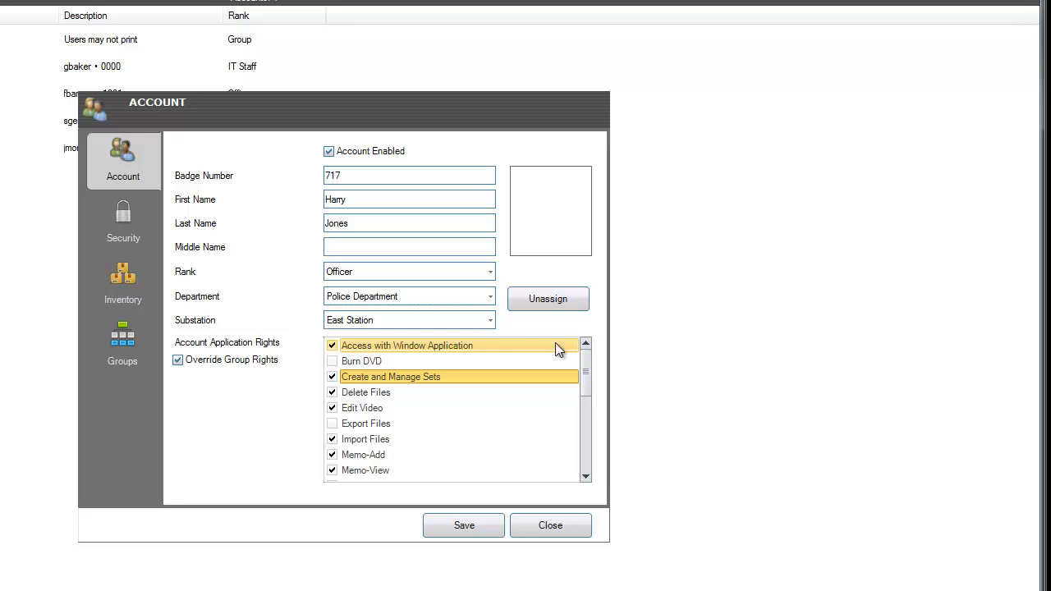
click(211, 360)
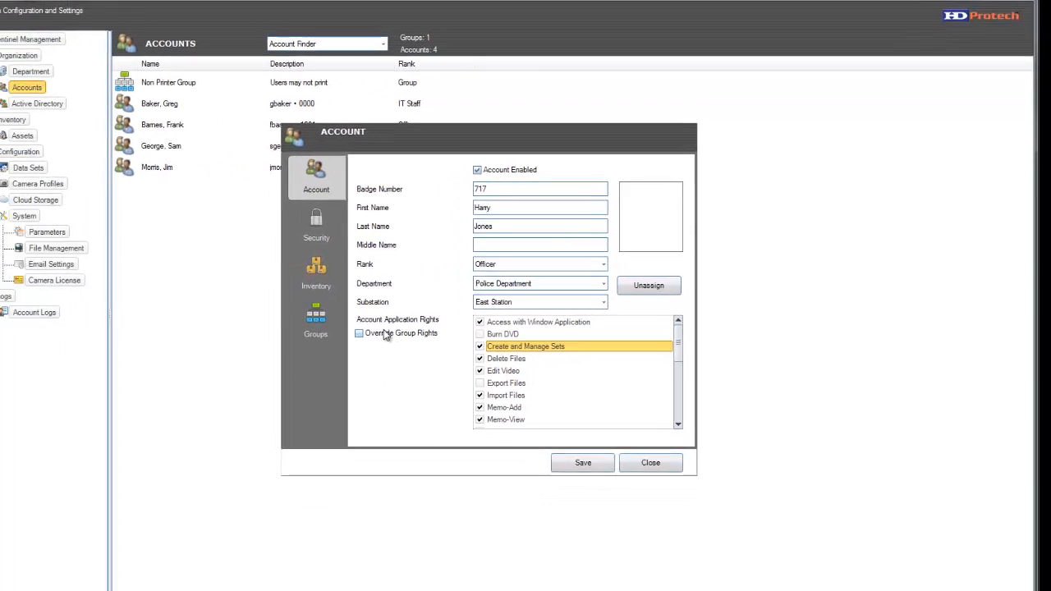
- On the Security page, enter the security PIN, login ID and password
click(317, 228)
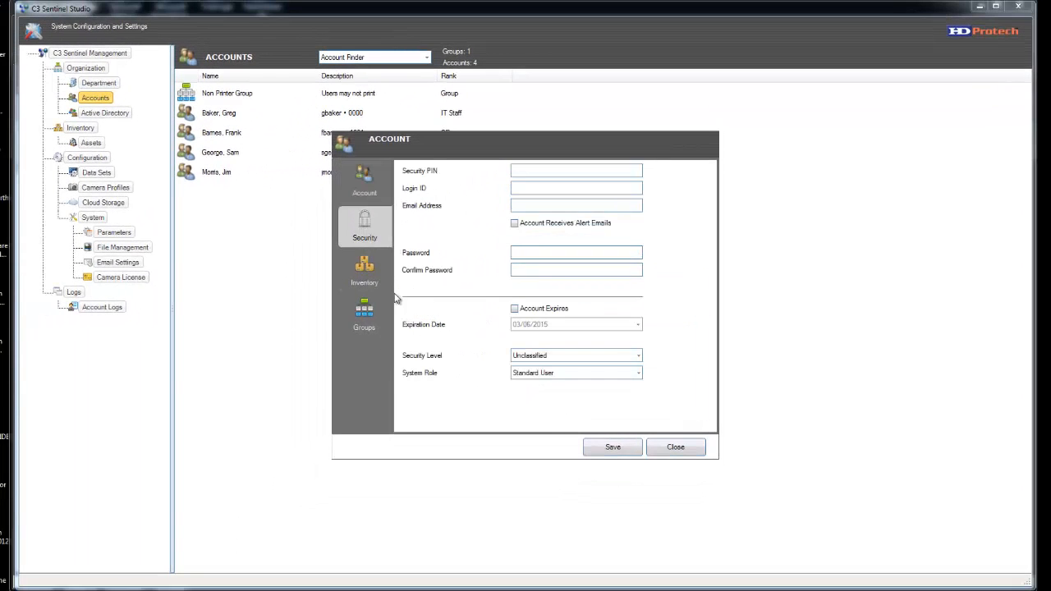
click(524, 172)
text(1234)
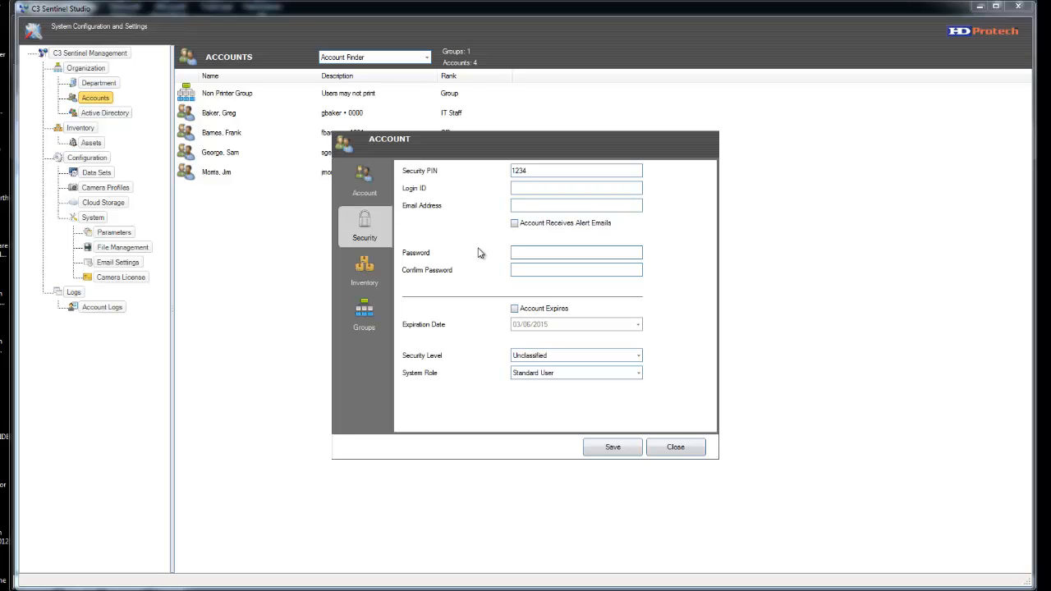
click(520, 254)
text(••••••••••••••)
- Set security level Official, keep system role Standard User, and save the account
click(639, 355)
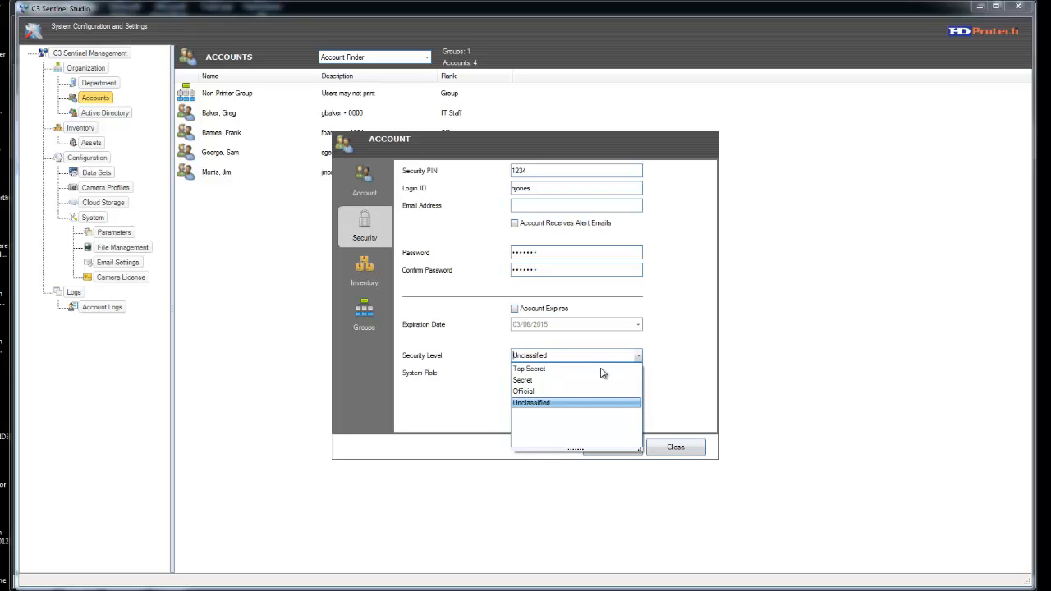
click(540, 391)
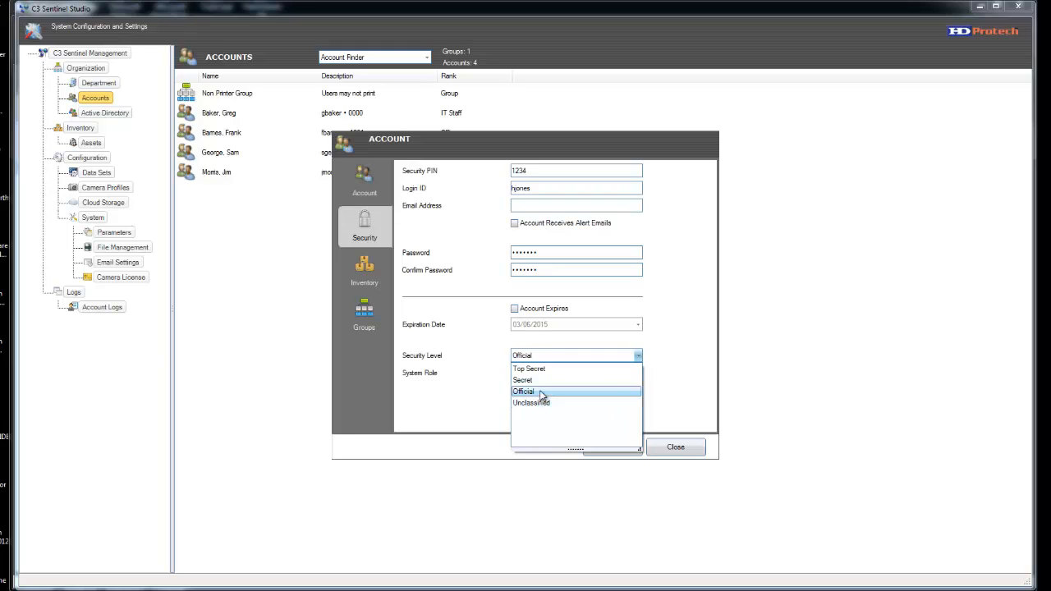
click(640, 373)
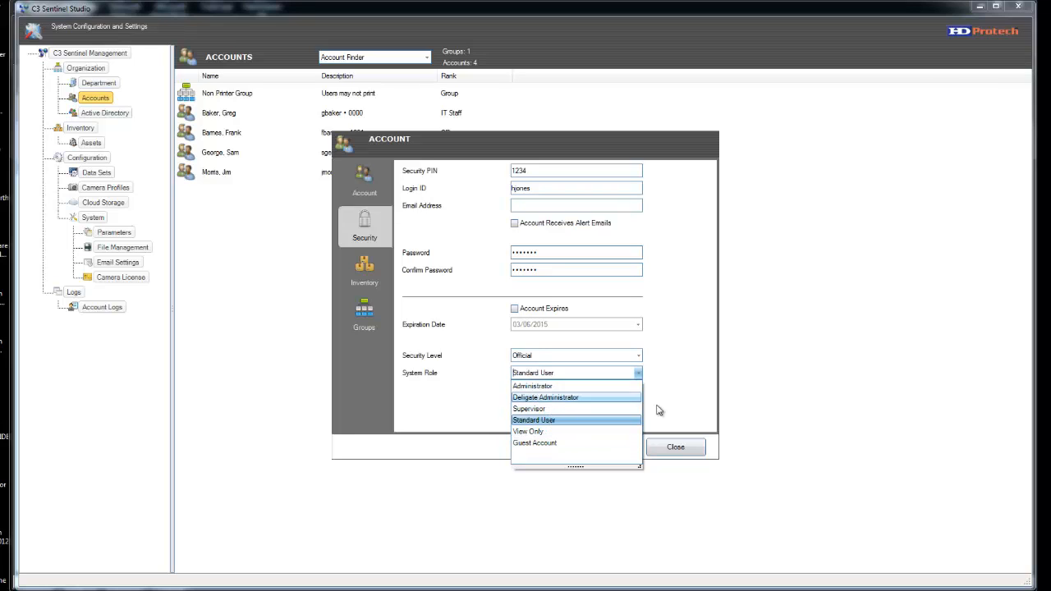
click(678, 419)
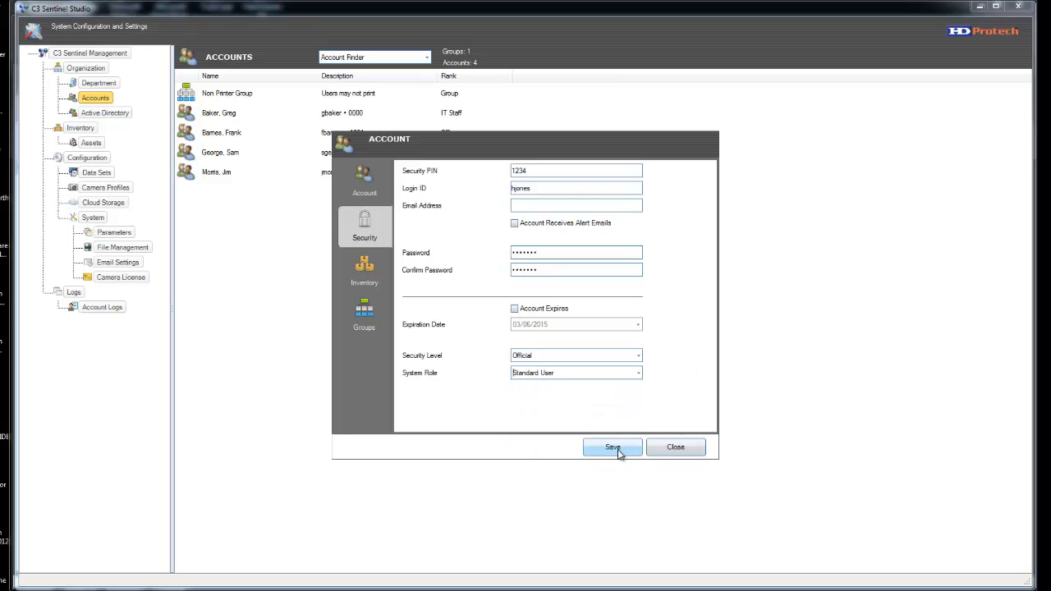
click(611, 447)
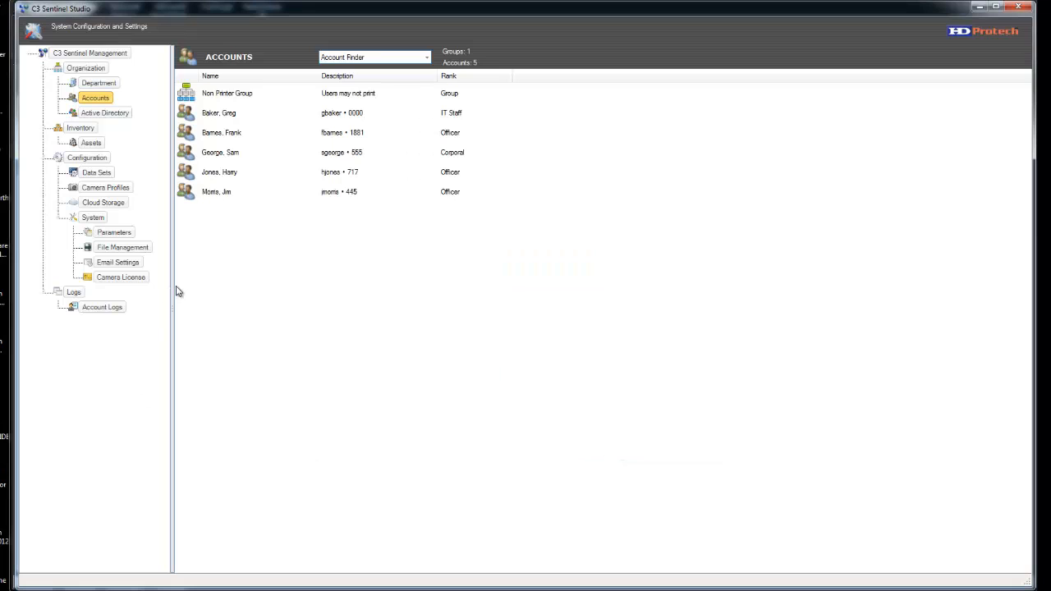
- Tick the new officer in the Non Printer Group's Members list and confirm with OK
right_click(234, 95)
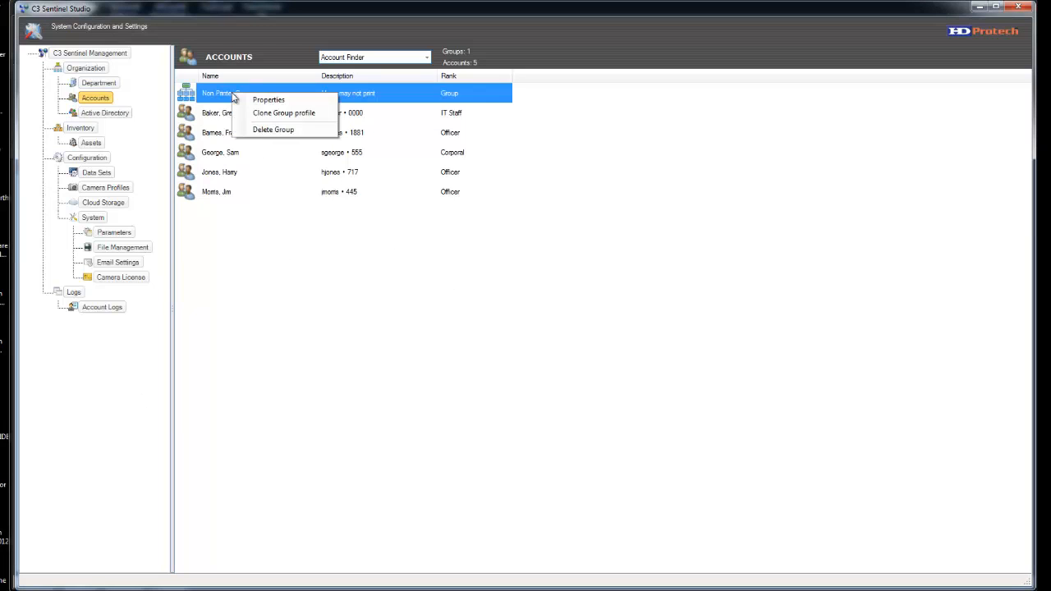
click(269, 100)
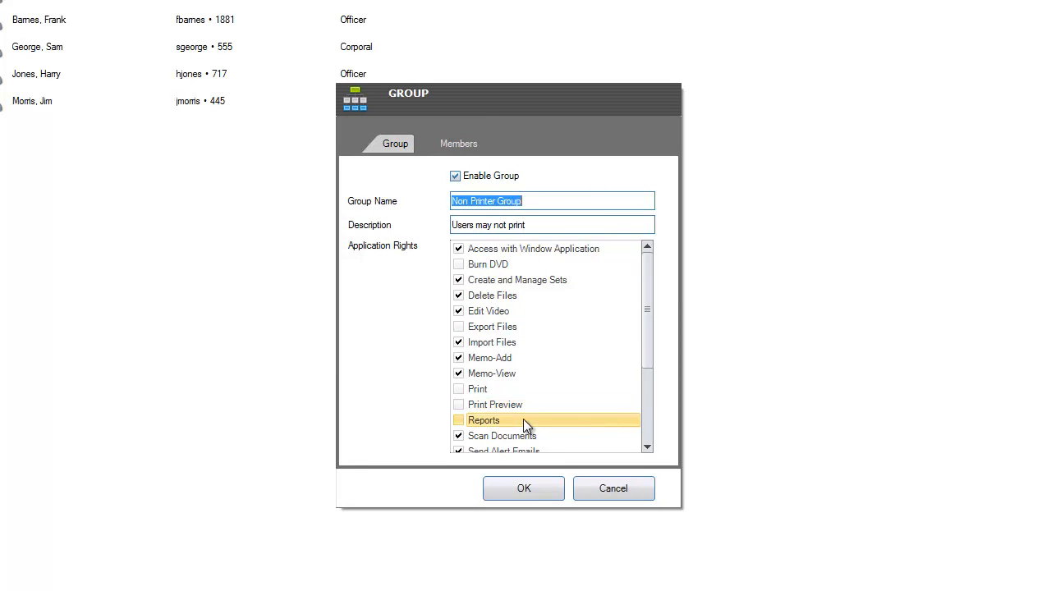
click(453, 143)
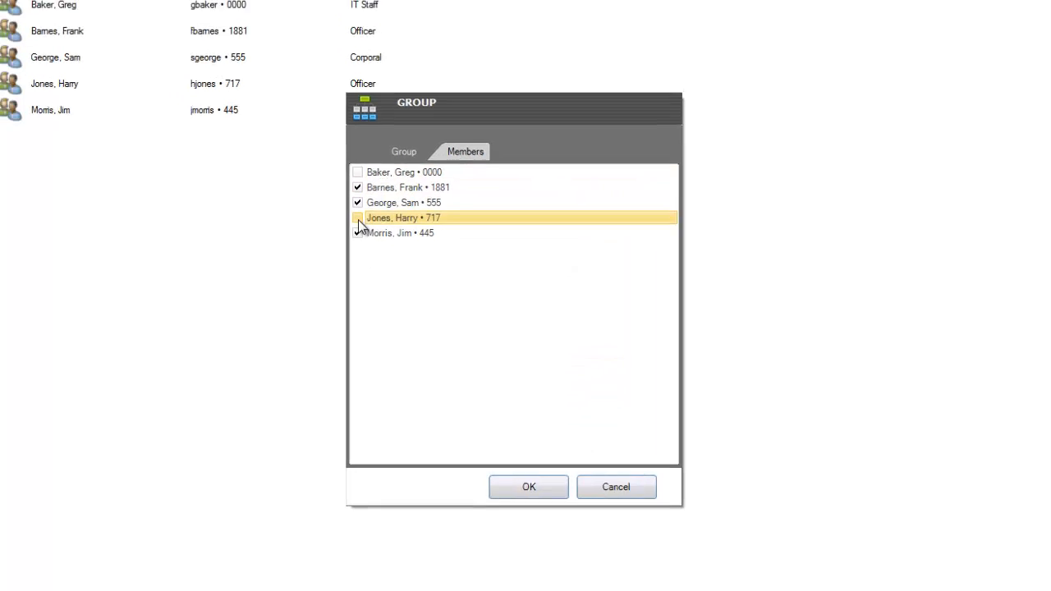
click(532, 488)
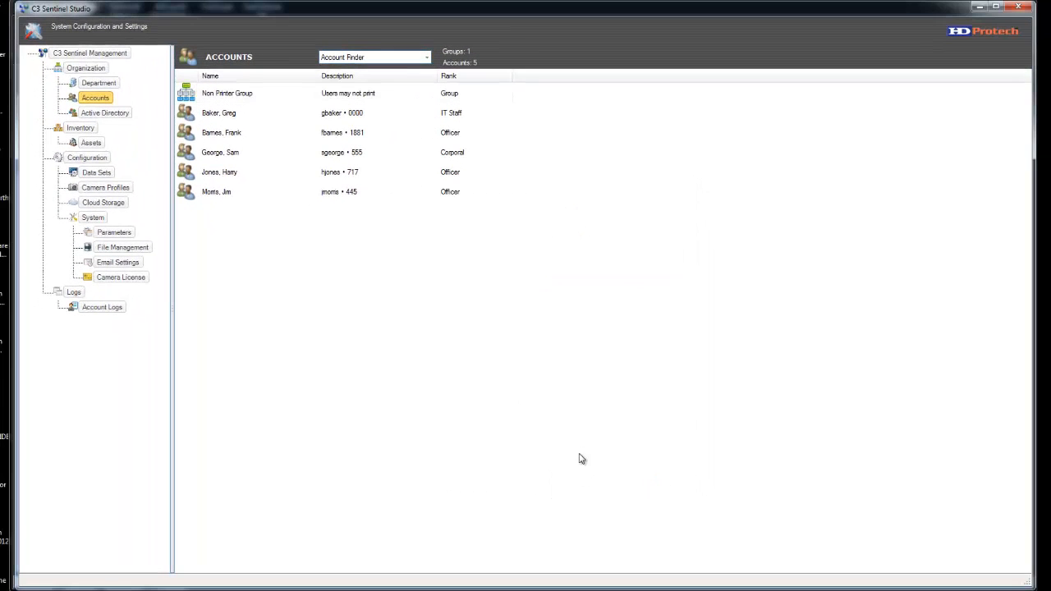
right_click(226, 174)
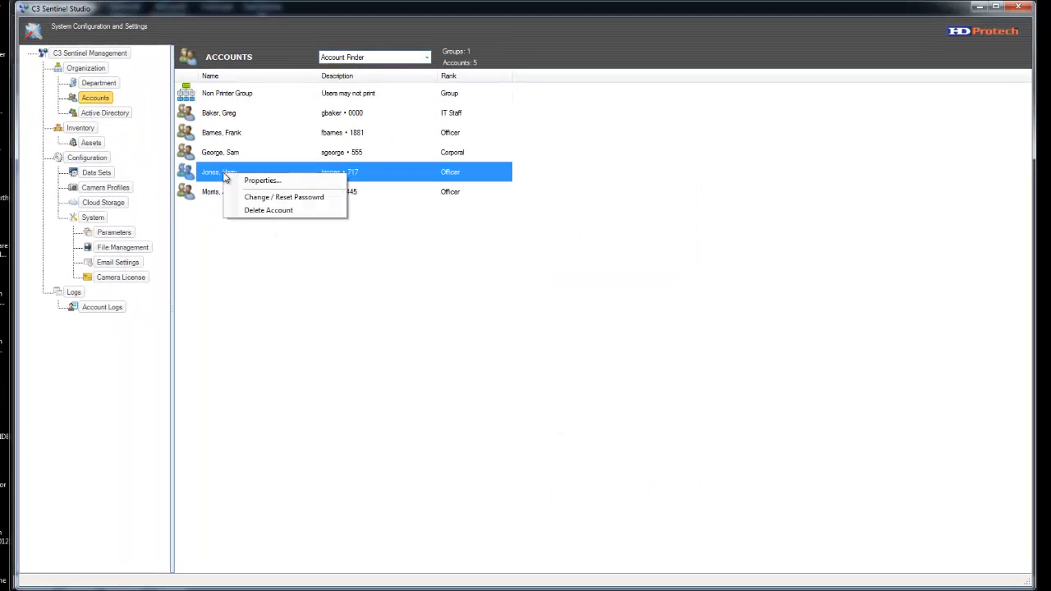
click(265, 182)
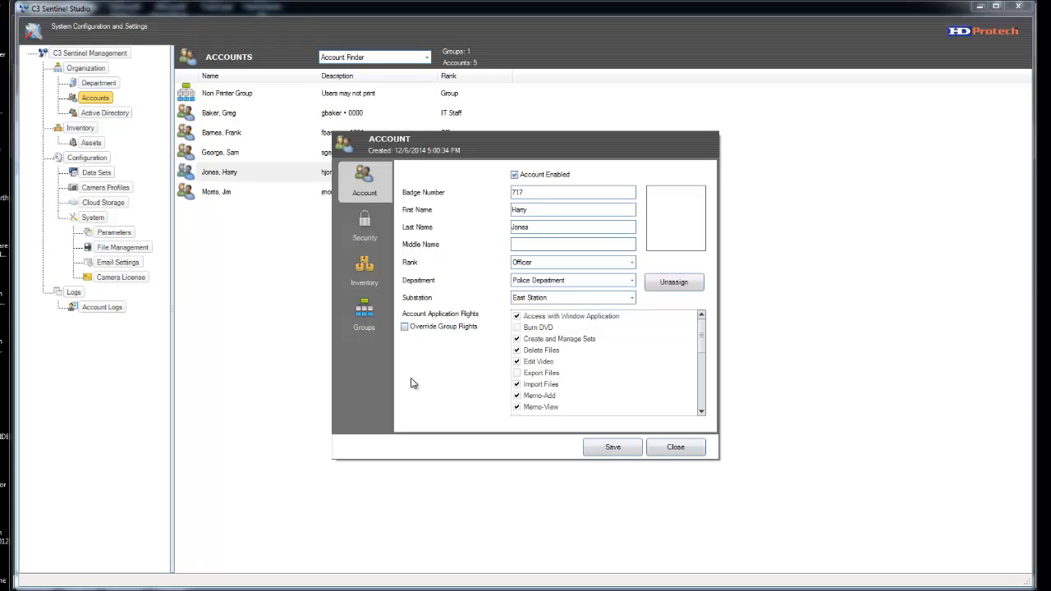
click(364, 316)
click(423, 187)
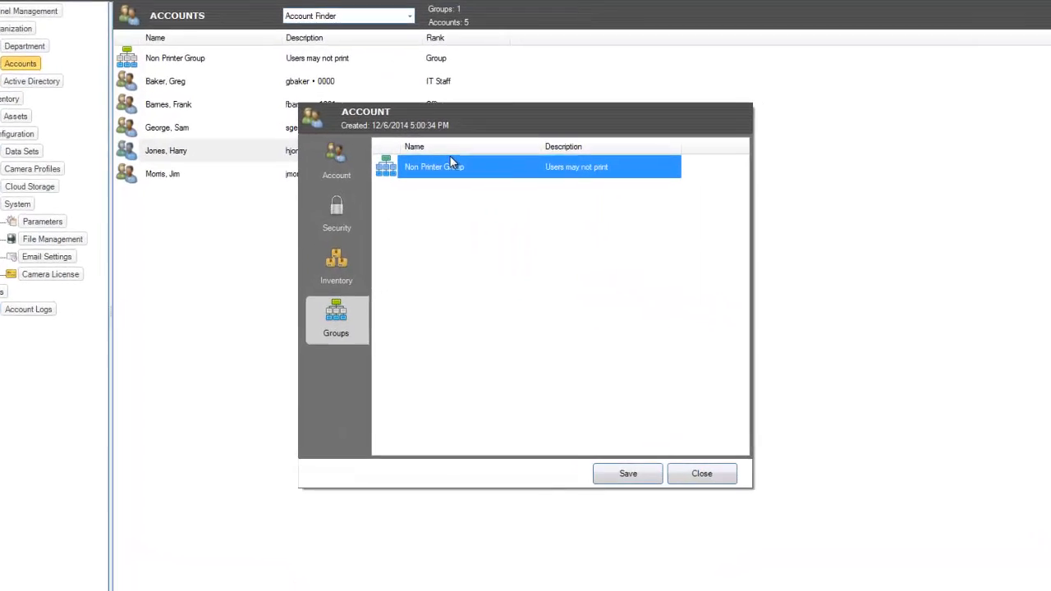
right_click(452, 164)
click(514, 165)
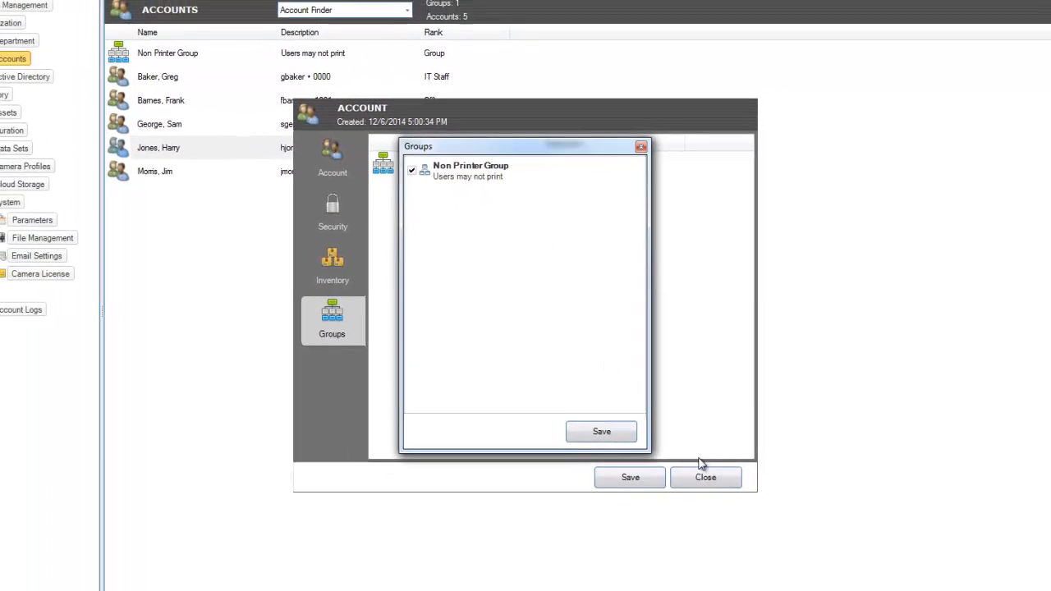
click(602, 431)
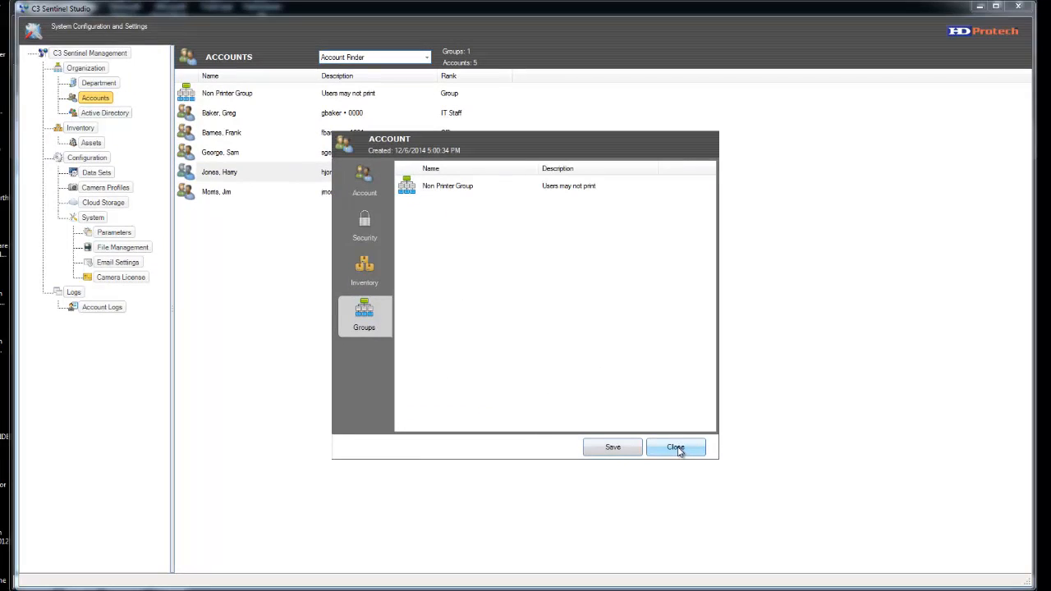
click(678, 449)
click(496, 339)
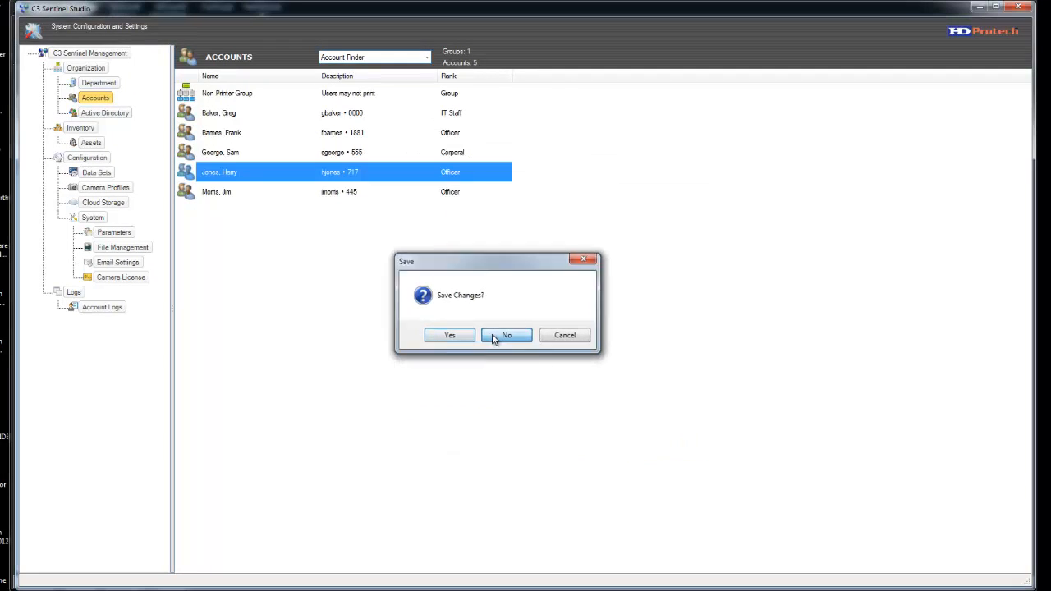